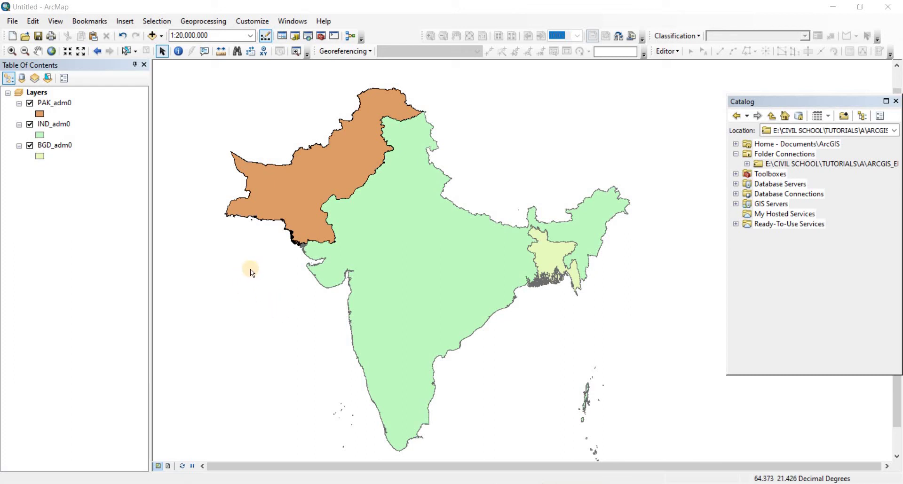
# - Review the BGD_adm0 and IND_adm0 attribute tables before merging
pyautogui.click(203, 21)
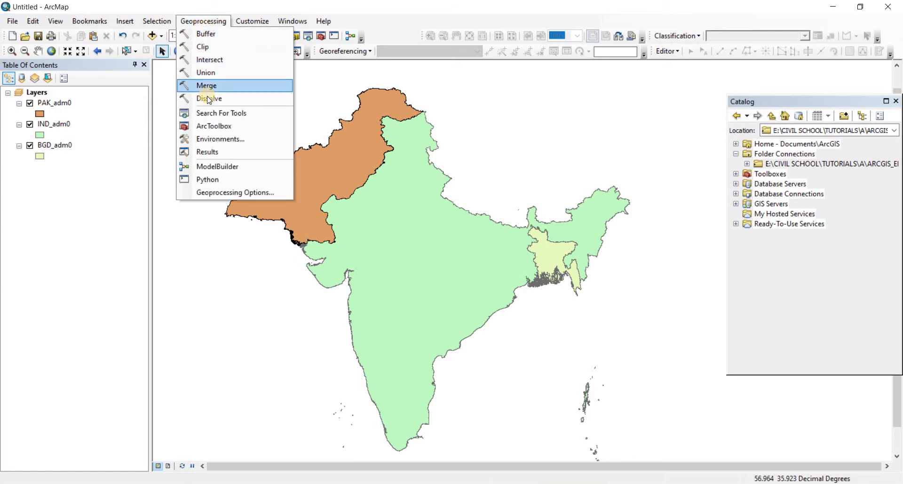
pyautogui.click(206, 18)
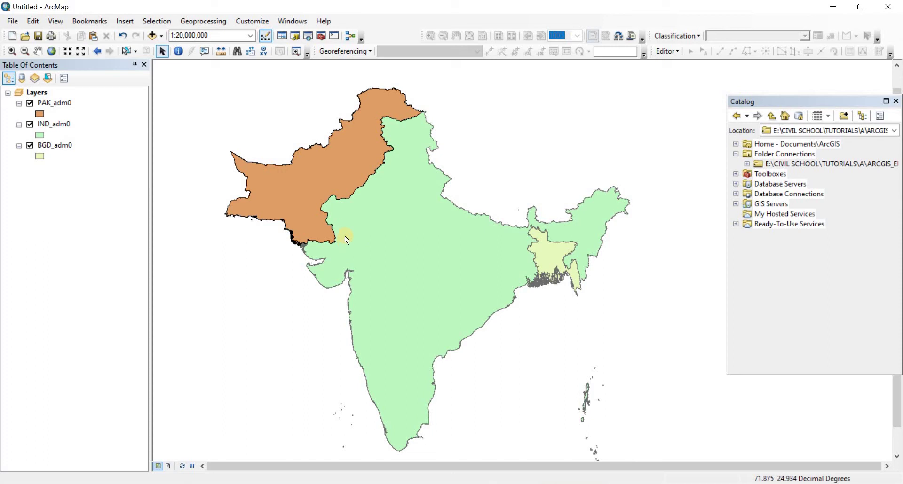
pyautogui.moveTo(62, 144); pyautogui.dragTo(61, 102)
pyautogui.click(61, 102)
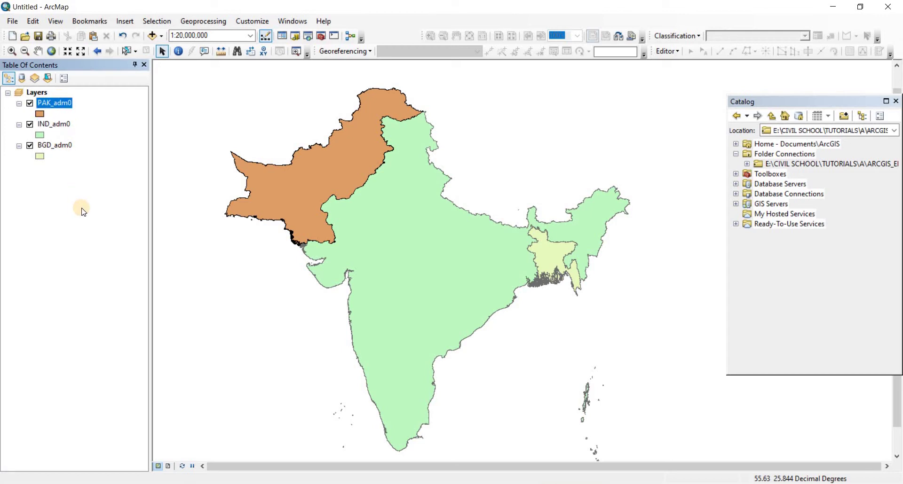
pyautogui.rightClick(63, 146)
pyautogui.click(91, 181)
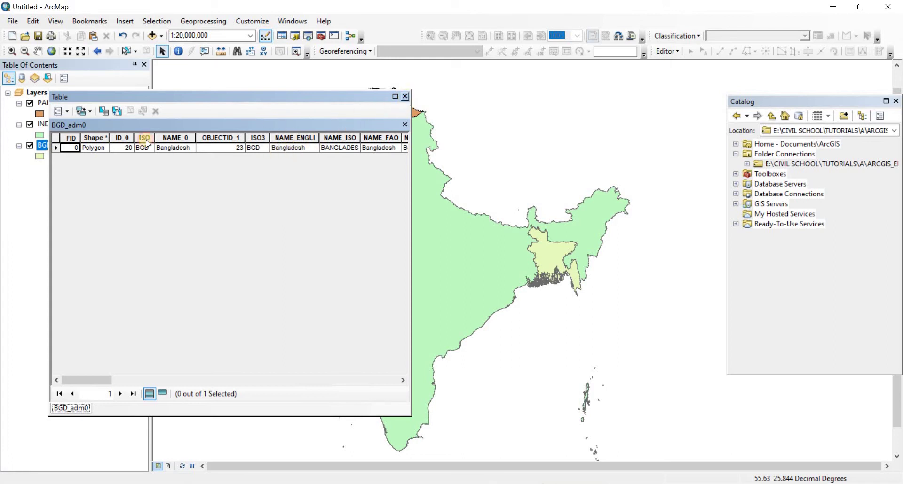
pyautogui.click(405, 96)
pyautogui.rightClick(60, 123)
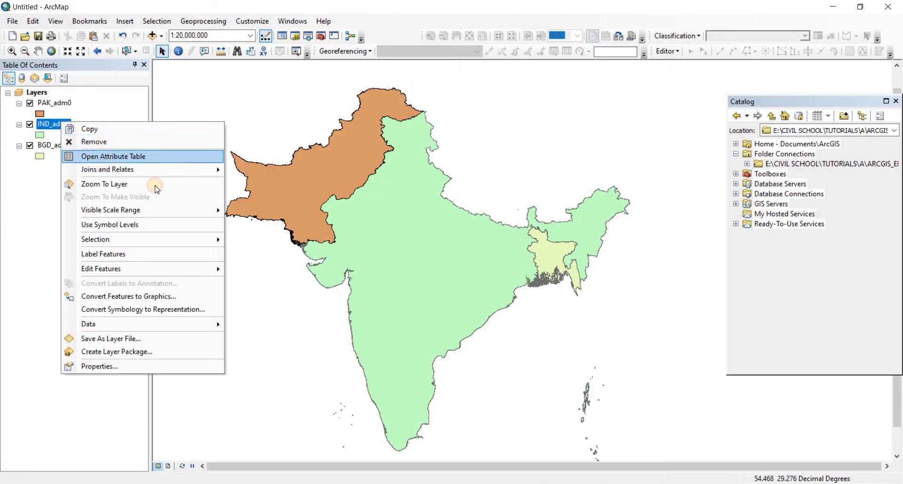
pyautogui.press('Return')
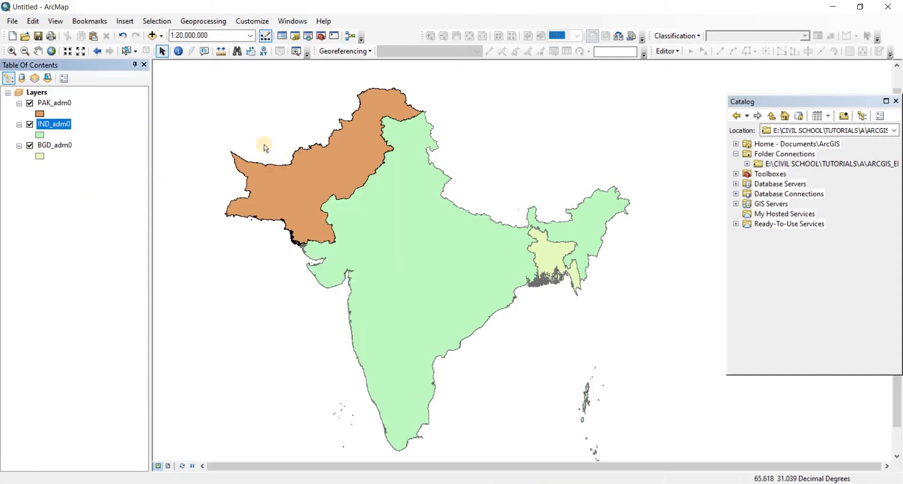
# - Launch the Merge tool from Geoprocessing and position its dialog near the screen centre
pyautogui.click(207, 23)
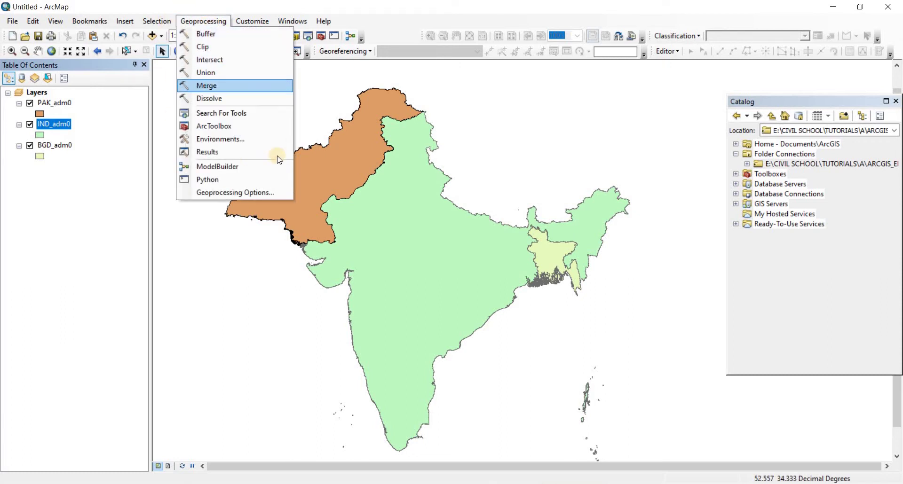
pyautogui.click(203, 85)
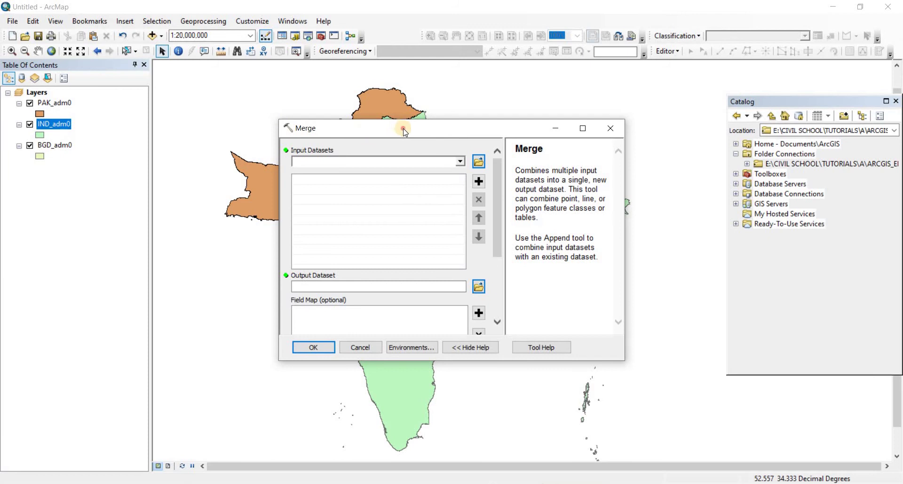
pyautogui.moveTo(395, 124); pyautogui.dragTo(375, 104)
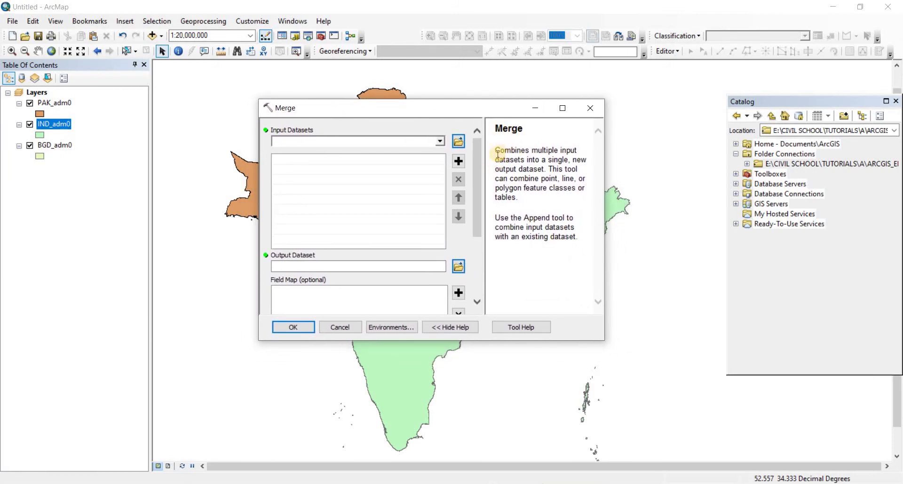
pyautogui.moveTo(498, 154); pyautogui.dragTo(562, 241)
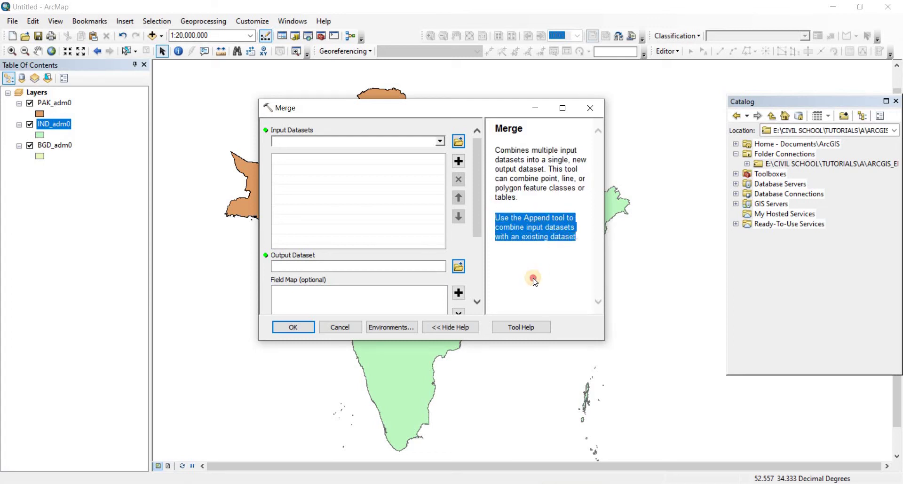
pyautogui.click(472, 151)
pyautogui.moveTo(430, 117); pyautogui.dragTo(219, 152)
pyautogui.moveTo(292, 224); pyautogui.dragTo(470, 291)
pyautogui.moveTo(406, 275); pyautogui.dragTo(421, 125)
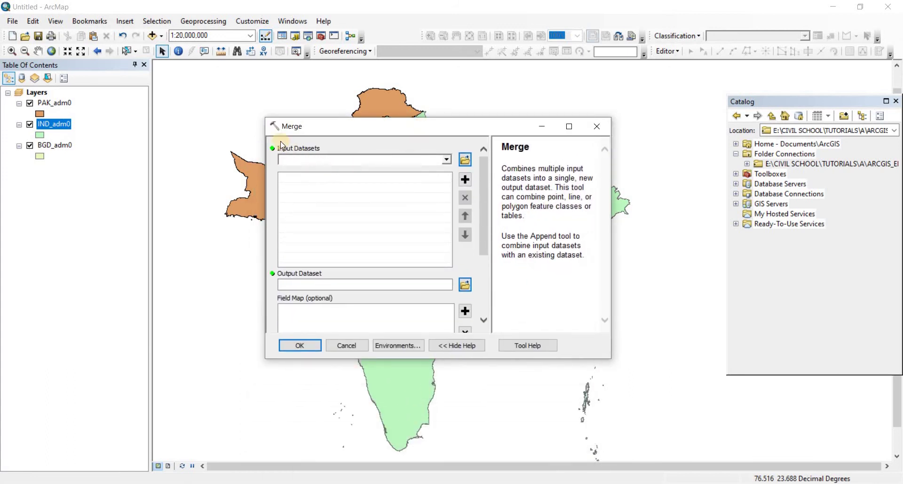
# - Add BGD_adm0, IND_adm0 and PAK_adm0 as the Merge input datasets
pyautogui.click(447, 161)
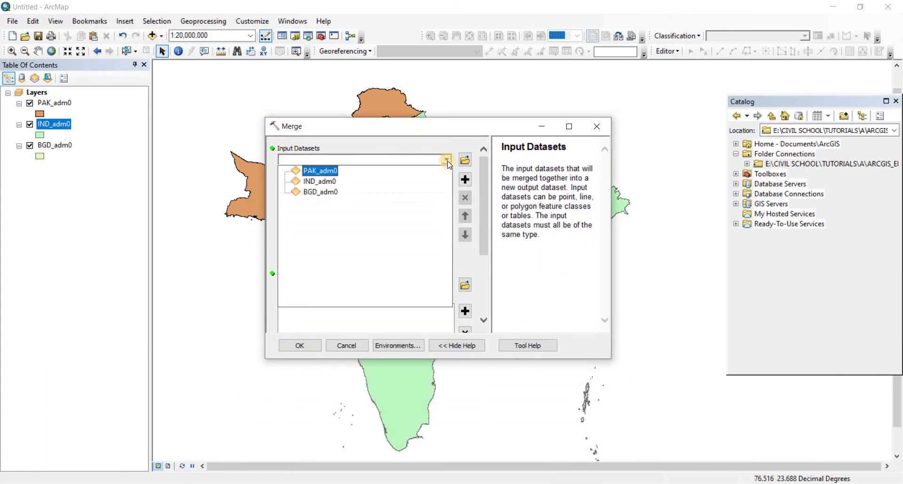
pyautogui.click(446, 161)
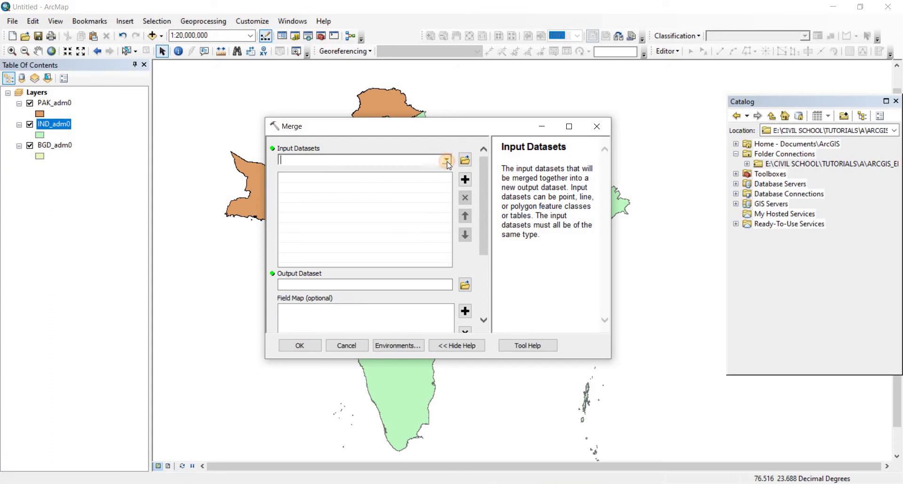
pyautogui.click(447, 161)
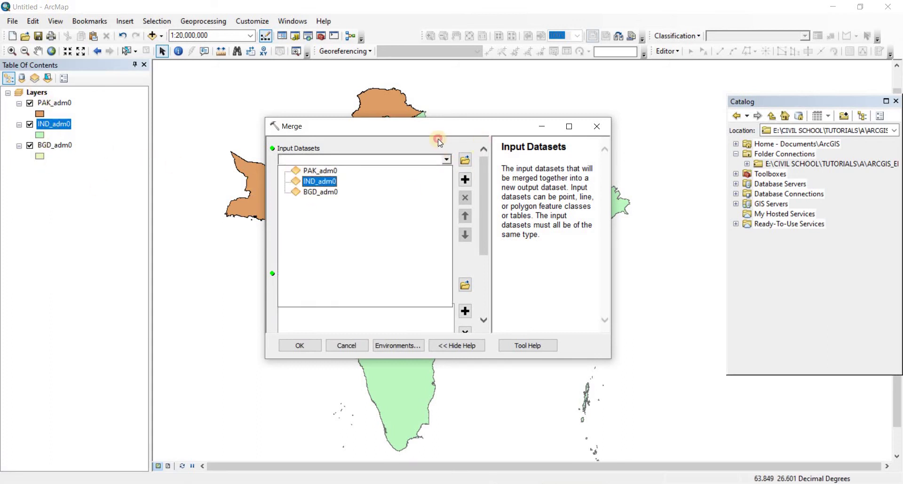
pyautogui.click(464, 165)
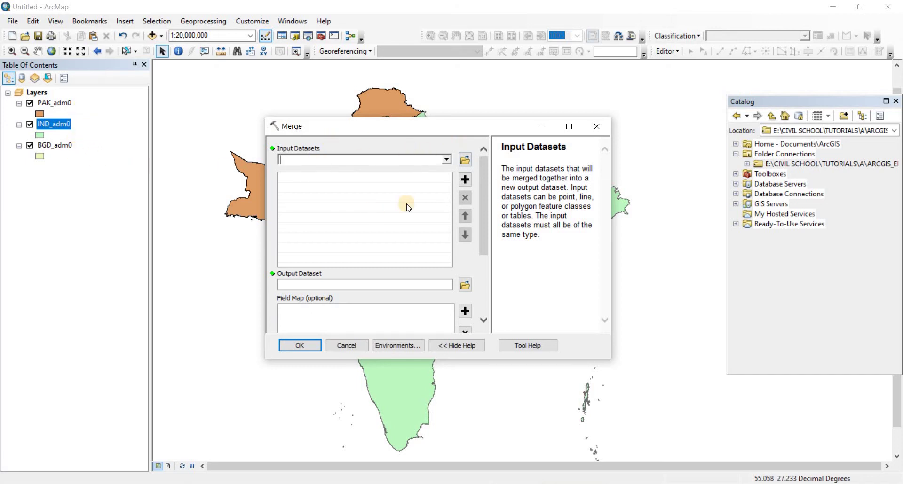
pyautogui.click(446, 160)
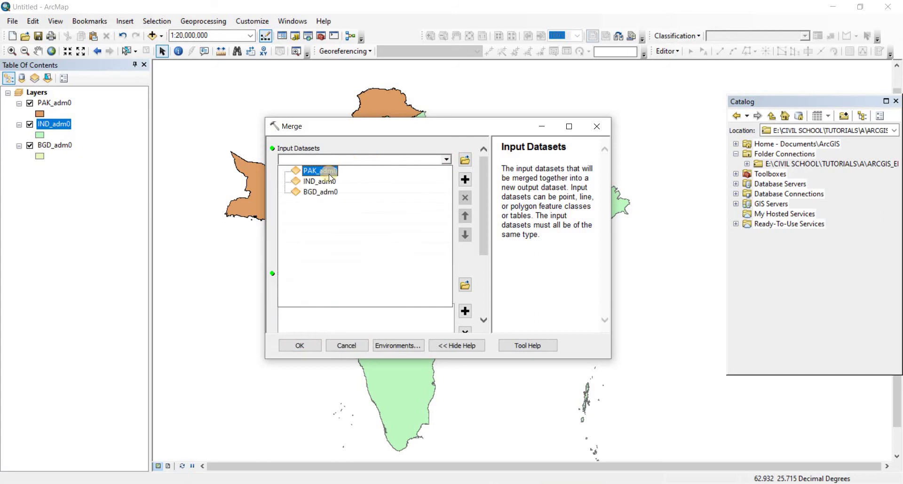
pyautogui.click(320, 192)
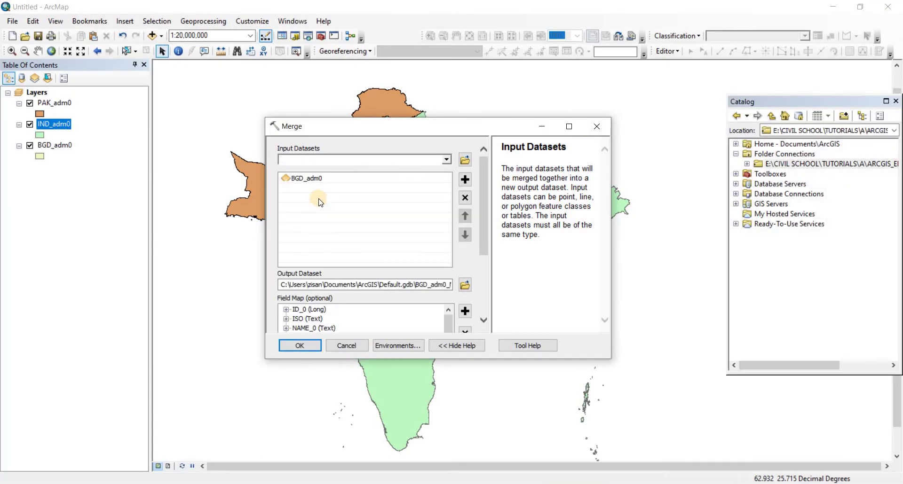
pyautogui.click(446, 160)
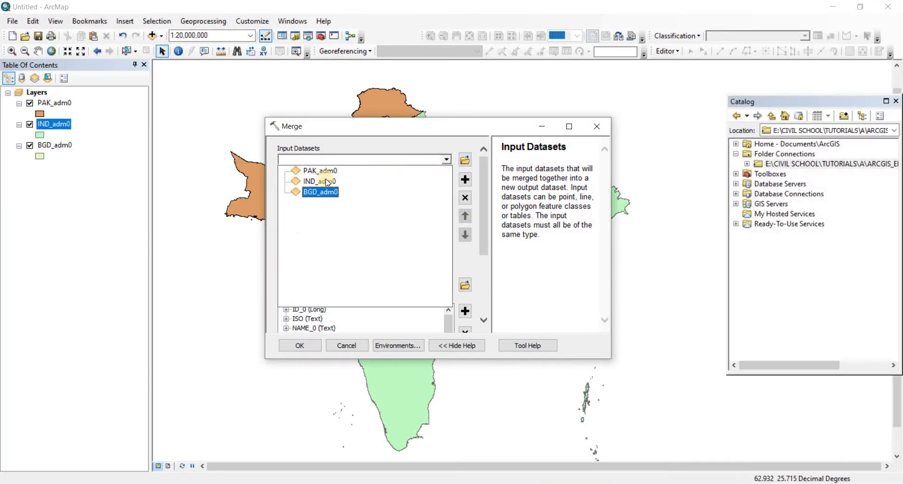
pyautogui.click(312, 181)
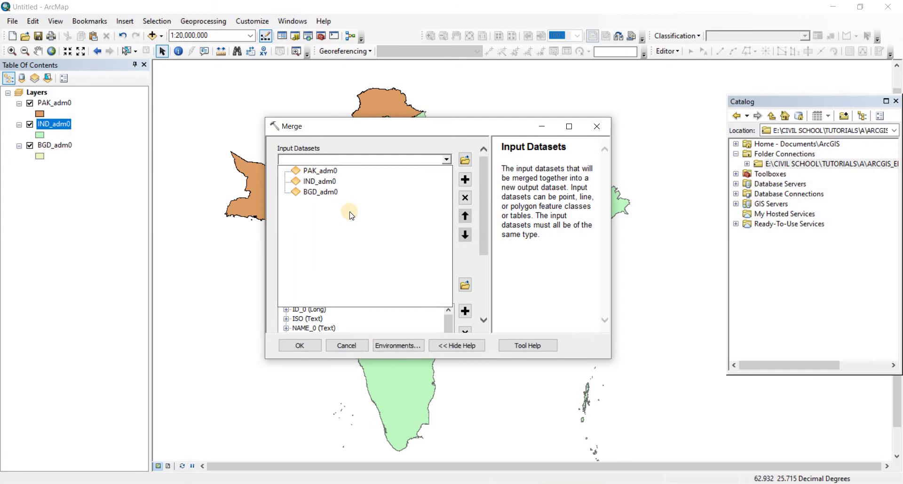
pyautogui.click(446, 160)
pyautogui.click(324, 173)
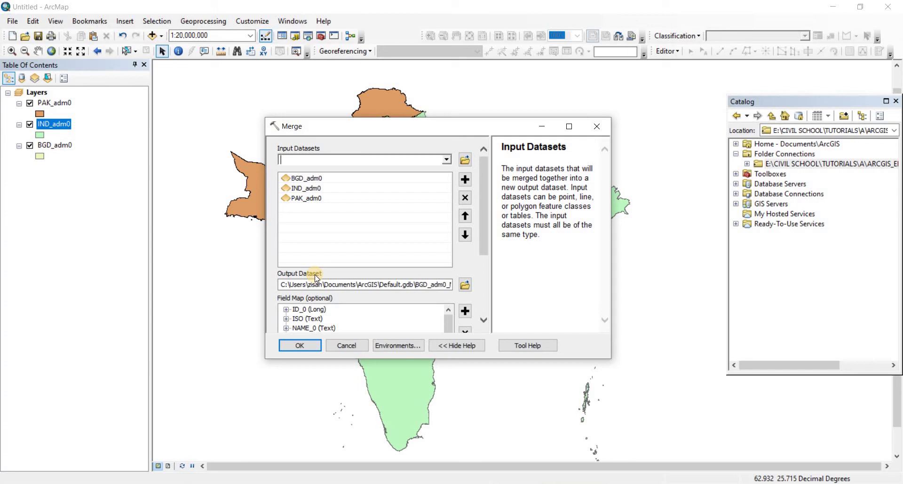
pyautogui.click(283, 287)
# - Save the merge output as feature class 'INDOPAK Area' in the INDO-PAK WITH POPULATION folder
pyautogui.click(465, 285)
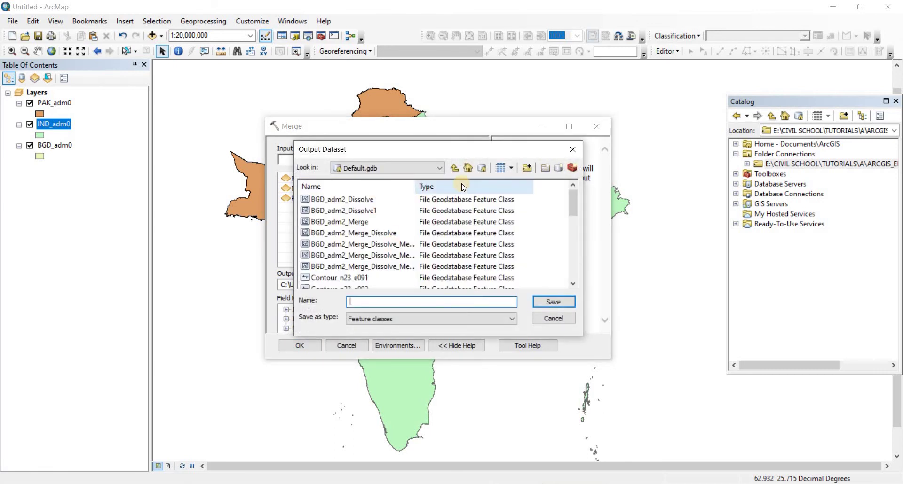
pyautogui.click(440, 168)
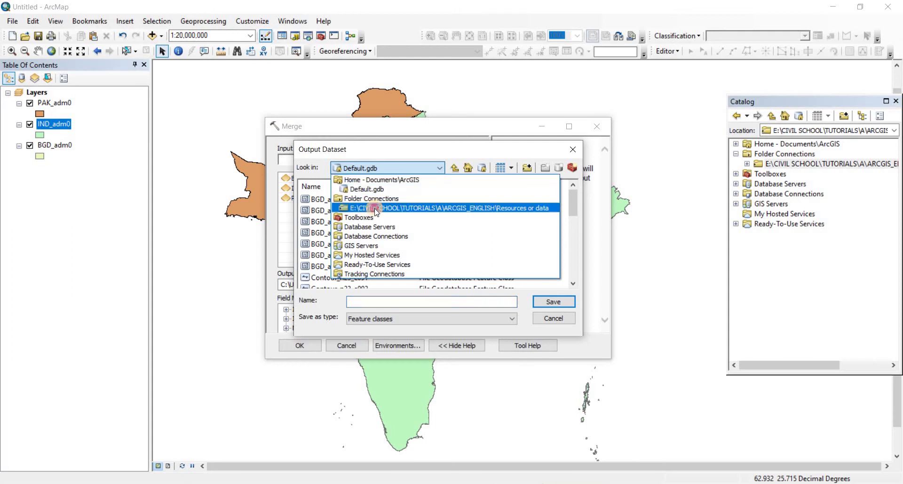
pyautogui.click(371, 207)
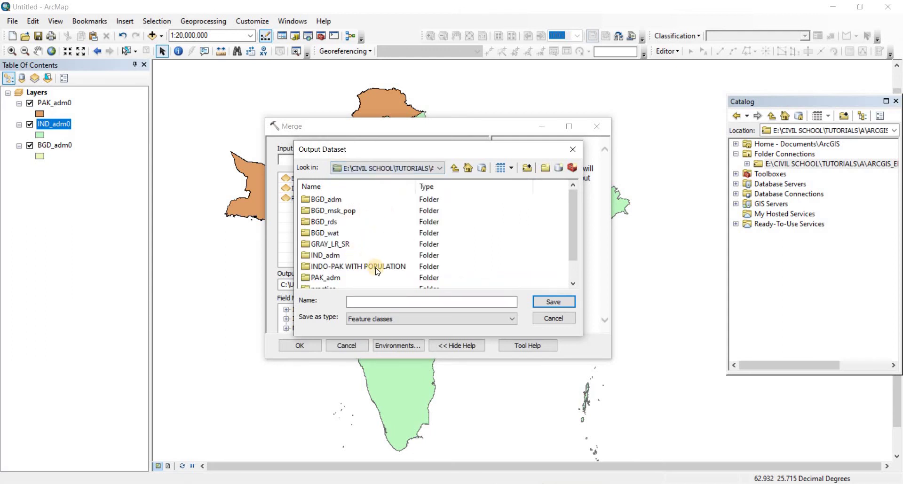
pyautogui.doubleClick(346, 266)
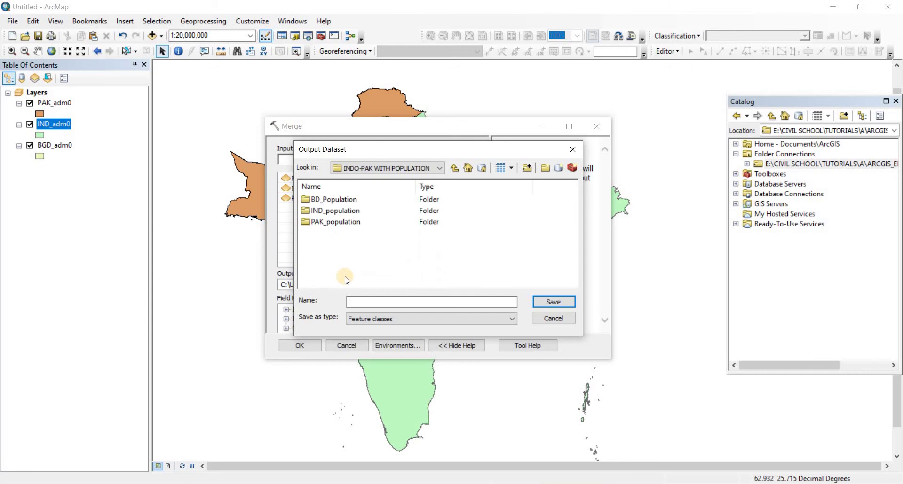
pyautogui.click(385, 319)
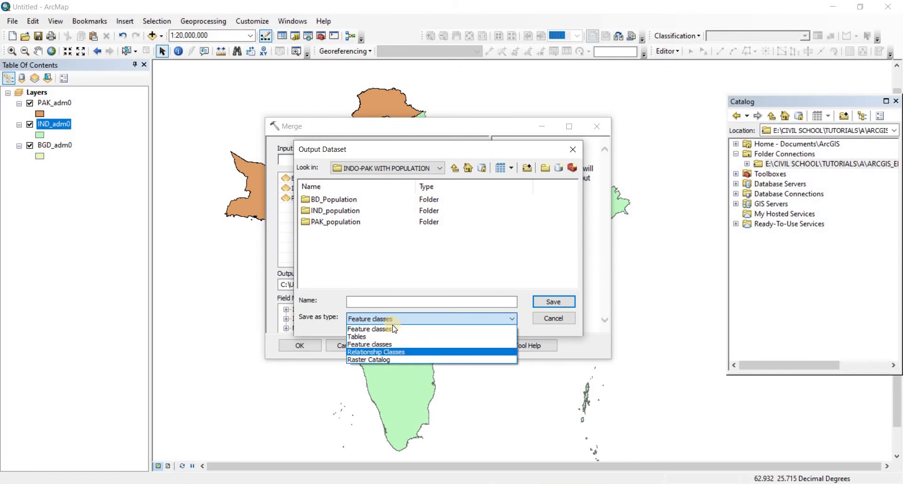
pyautogui.click(357, 329)
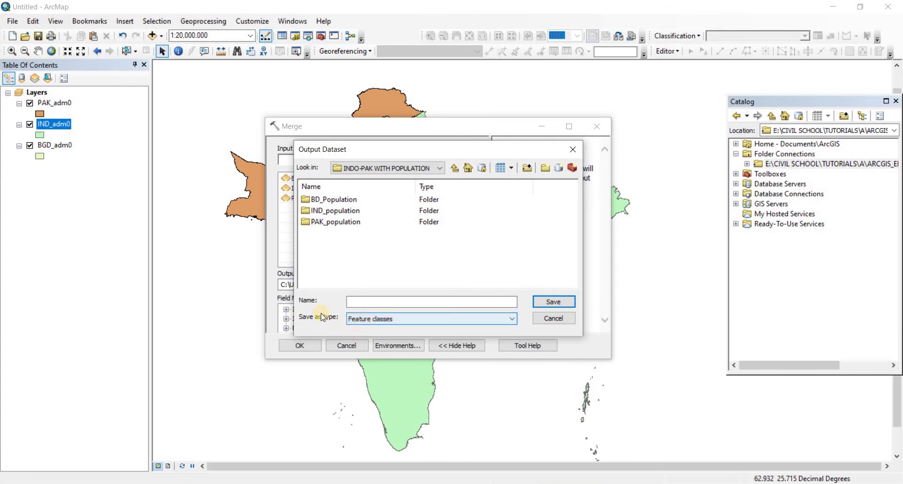
pyautogui.click(367, 302)
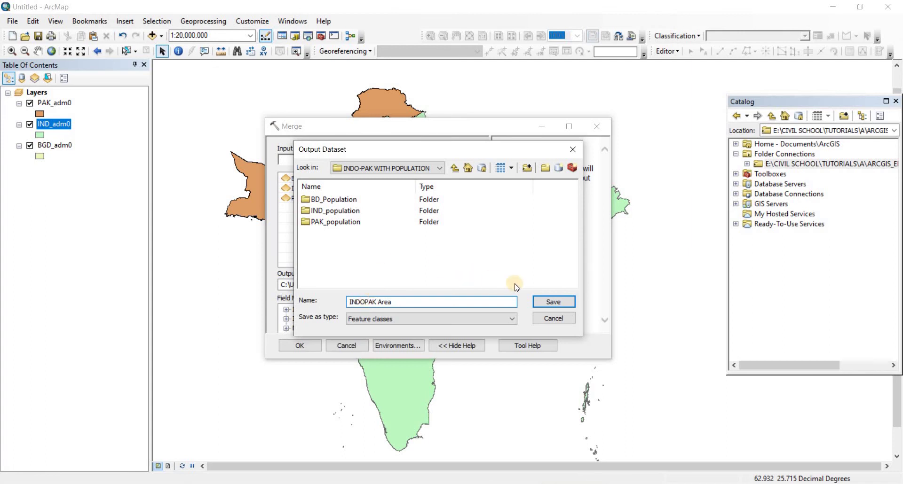
pyautogui.click(543, 302)
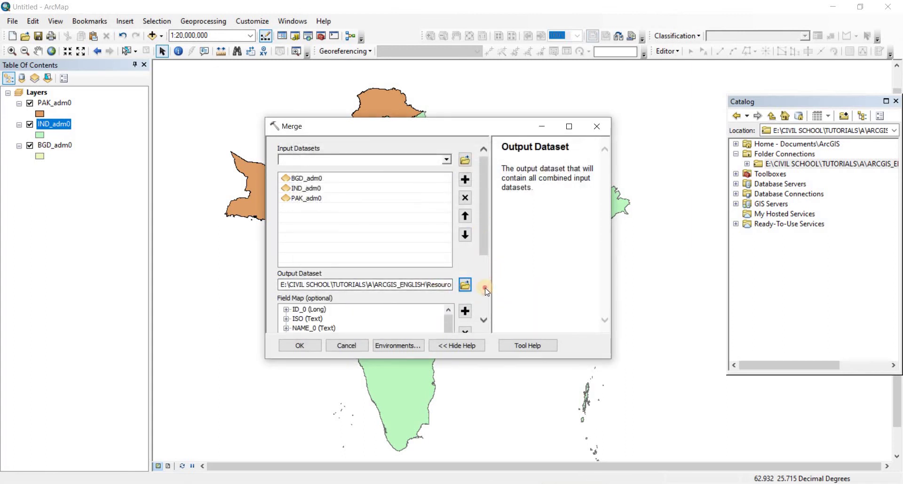
pyautogui.click(485, 288)
# - Run the Merge of BGD_adm0, IND_adm0 and PAK_adm0 into INDOPAK Area
pyautogui.click(484, 205)
pyautogui.click(297, 346)
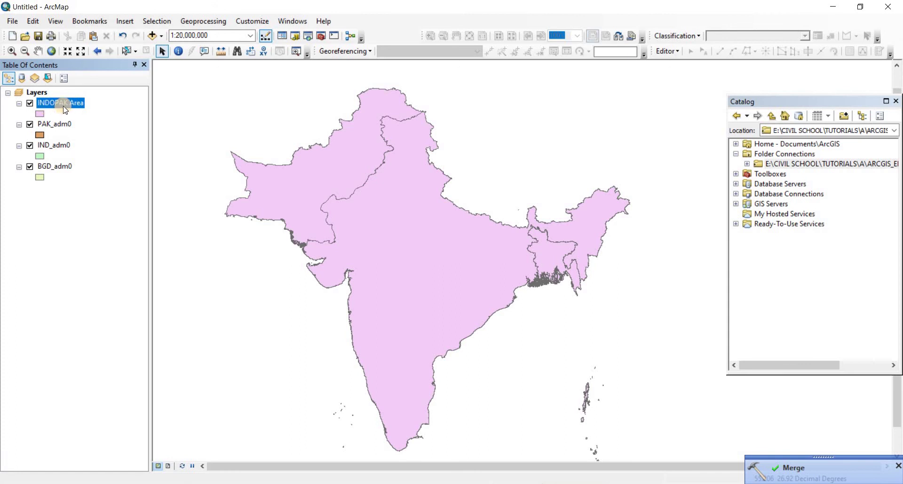
# - Hide the BGD_adm0, IND_adm0 and PAK_adm0 layers
pyautogui.click(29, 146)
pyautogui.click(30, 125)
pyautogui.click(29, 166)
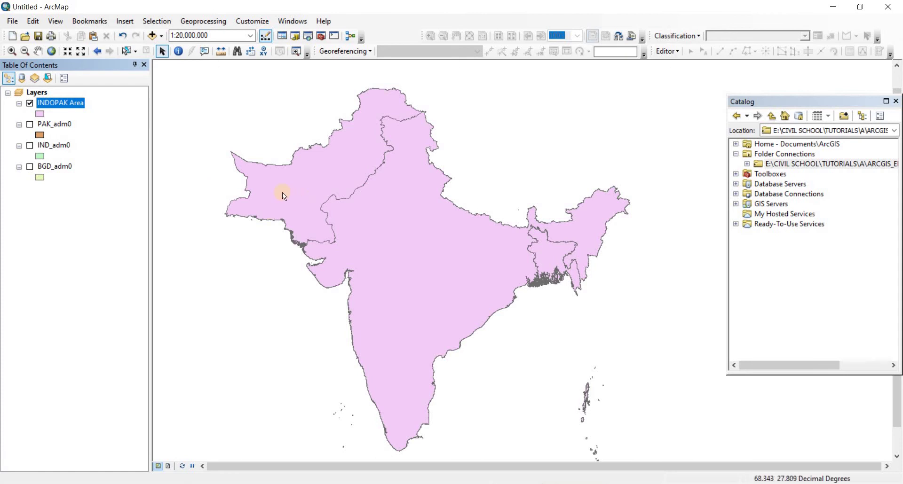
# - Open the INDOPAK Area attribute table and review the Bangladesh, India and Pakistan records
pyautogui.rightClick(85, 115)
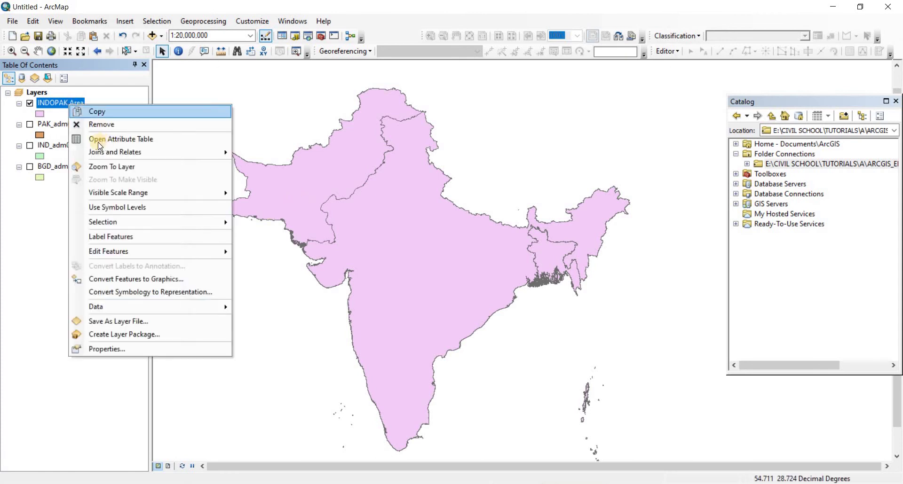
pyautogui.click(118, 137)
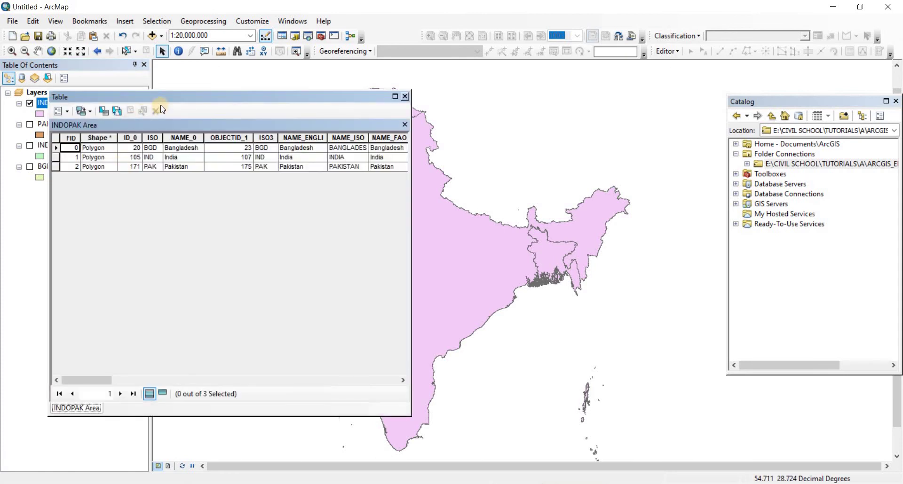
pyautogui.moveTo(161, 96); pyautogui.dragTo(255, 61)
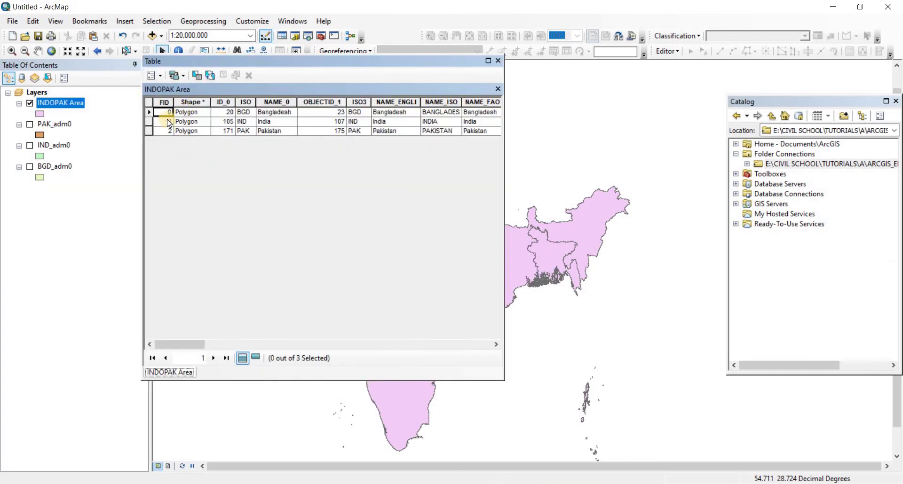
pyautogui.click(167, 130)
pyautogui.moveTo(202, 345); pyautogui.dragTo(497, 347)
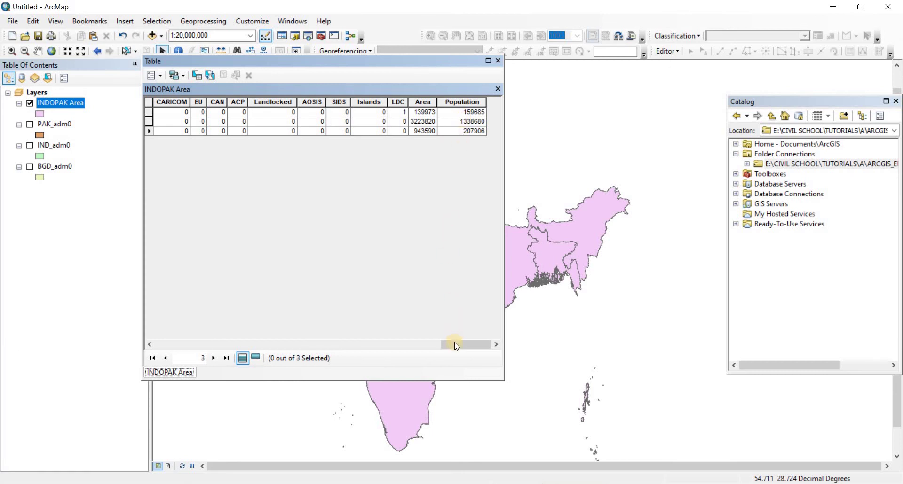
pyautogui.moveTo(356, 344); pyautogui.dragTo(160, 340)
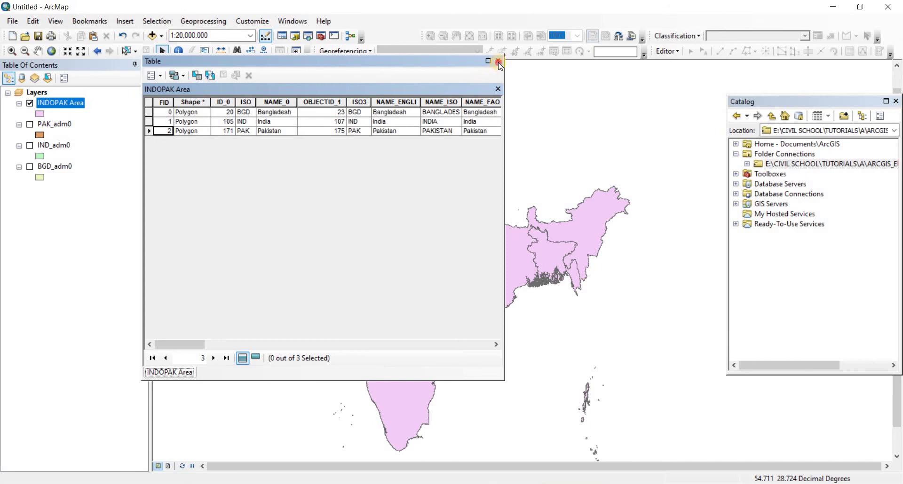
# - Identify India in INDOPAK Area, showing Area 3223820 and Population 1338680
pyautogui.click(178, 51)
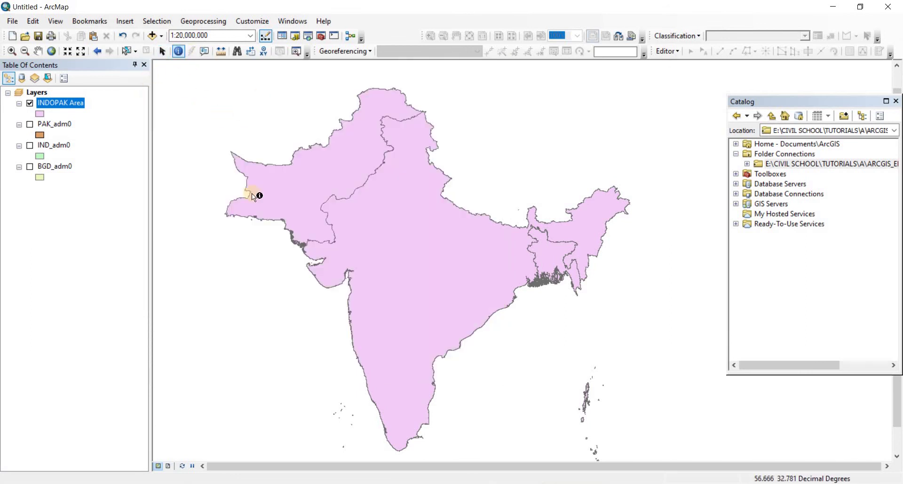
pyautogui.click(380, 208)
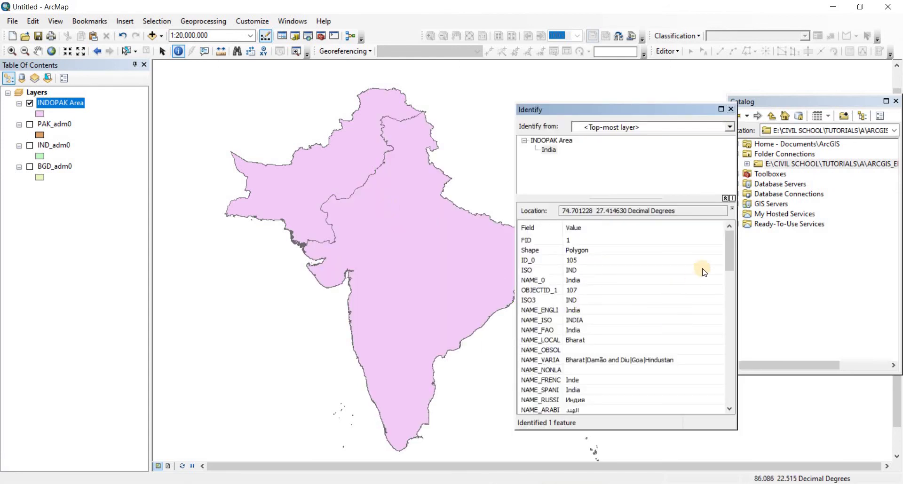
pyautogui.moveTo(729, 264); pyautogui.dragTo(545, 373)
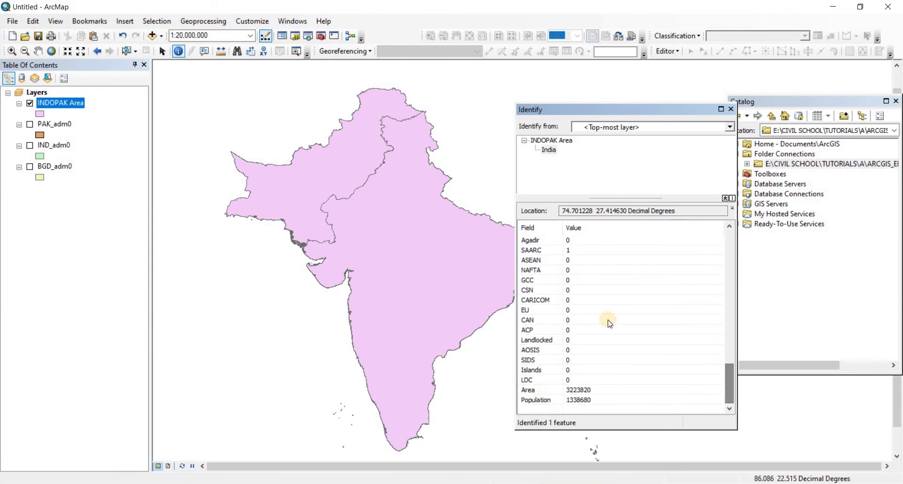
pyautogui.click(730, 109)
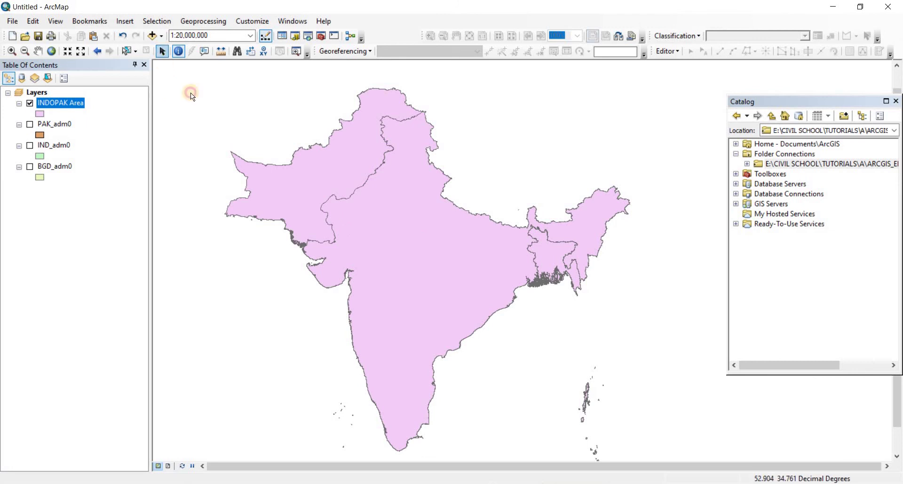
# - Hide INDOPAK Area and drag BGD_adm1.shp from the BGD_adm folder onto the map
pyautogui.click(67, 102)
pyautogui.click(30, 103)
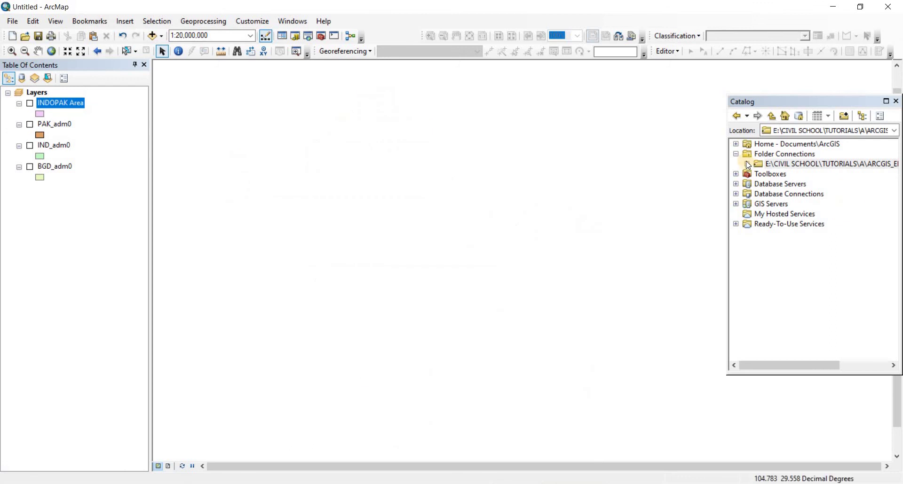
pyautogui.click(747, 164)
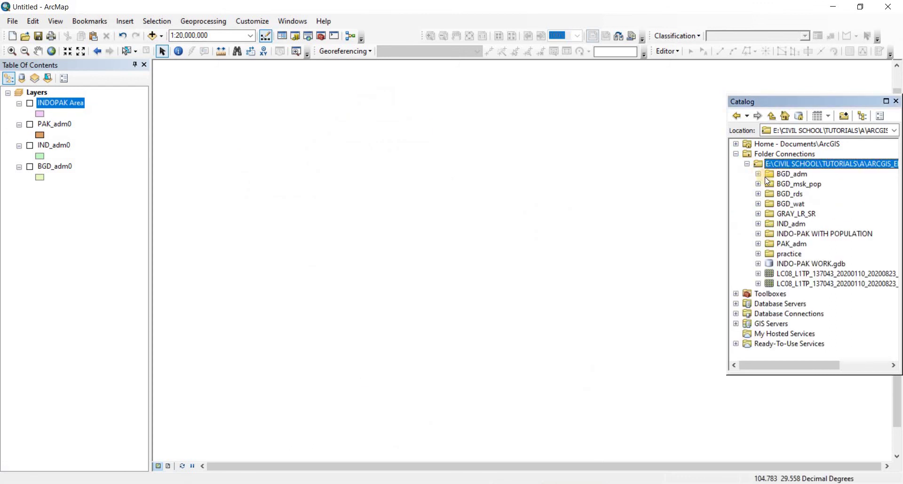
pyautogui.click(758, 174)
pyautogui.moveTo(799, 204); pyautogui.dragTo(447, 247)
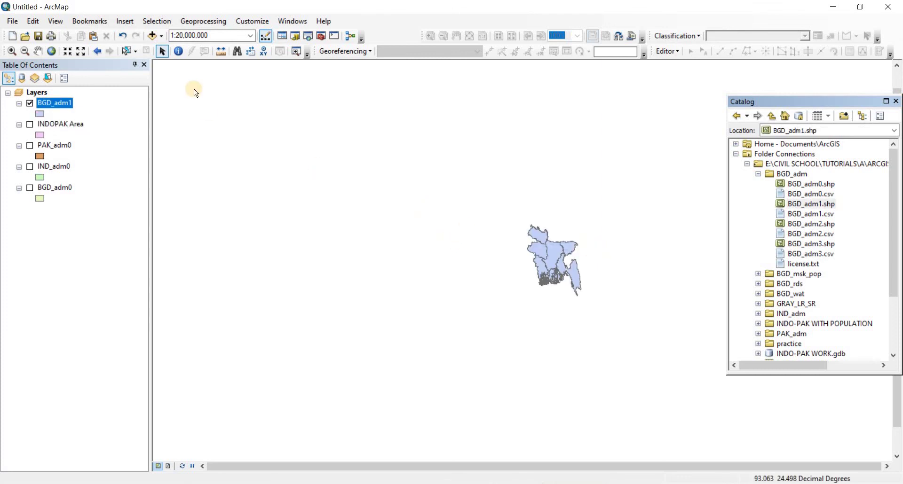
# - Go to full extent, then zoom in on Bangladesh
pyautogui.click(52, 52)
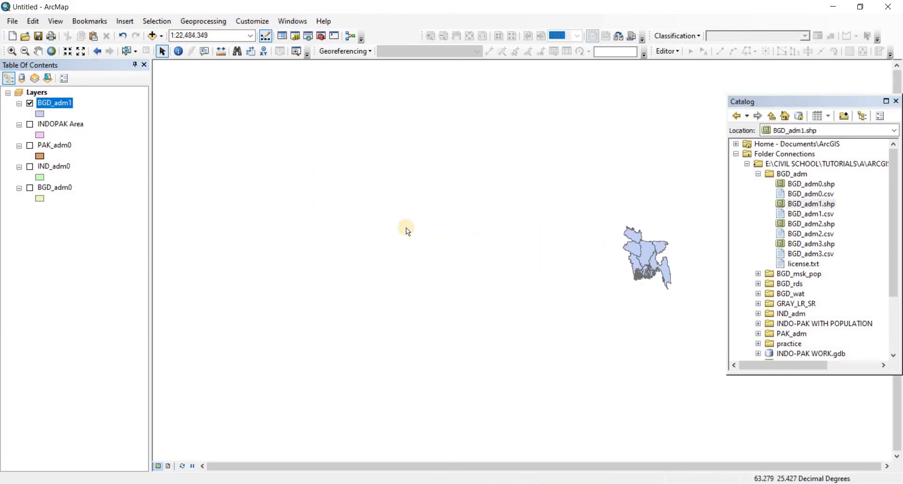
pyautogui.click(12, 52)
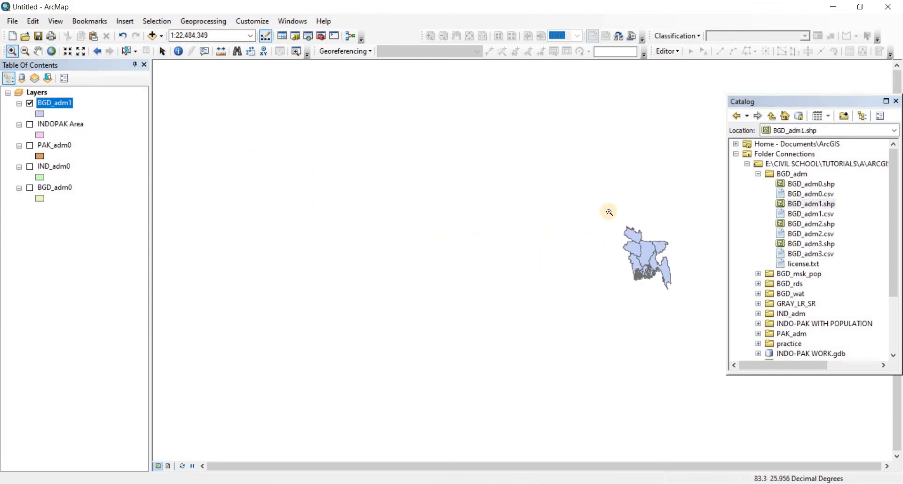
pyautogui.moveTo(702, 308); pyautogui.dragTo(604, 209)
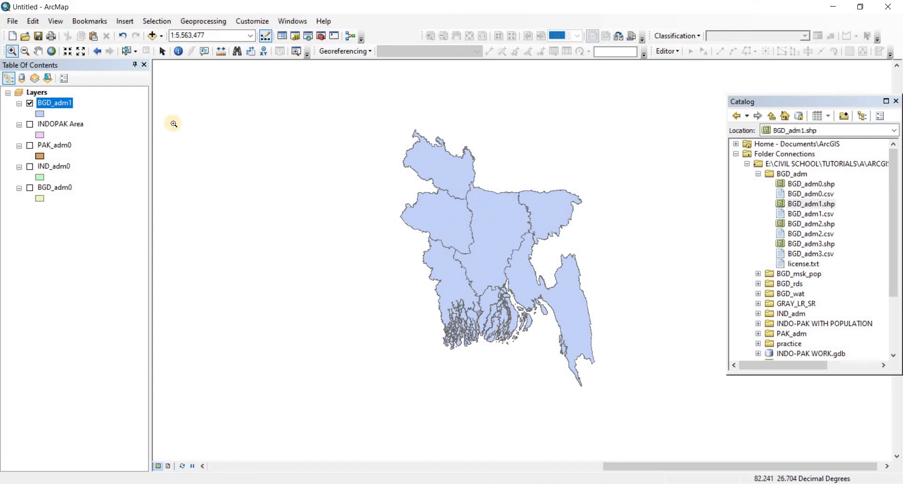
# - Toggle BGD_adm1 over INDOPAK Area to compare, ending with only INDOPAK Area shown
pyautogui.click(29, 124)
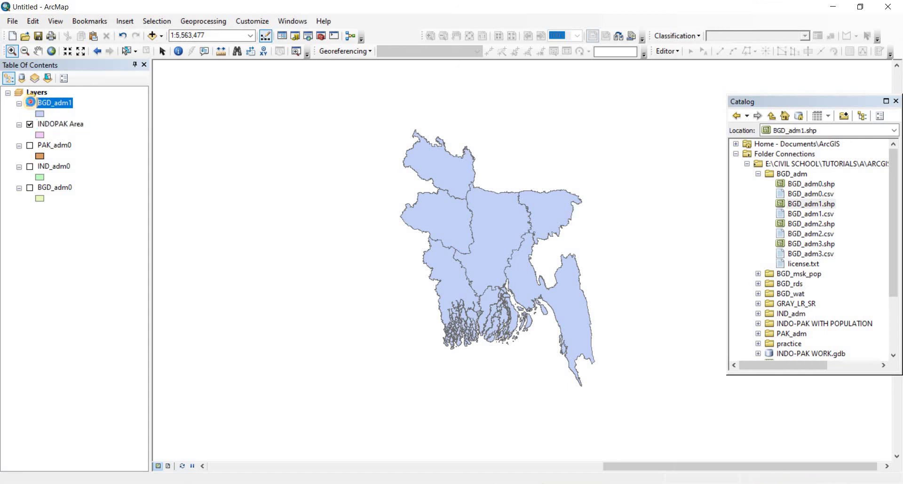
pyautogui.click(30, 102)
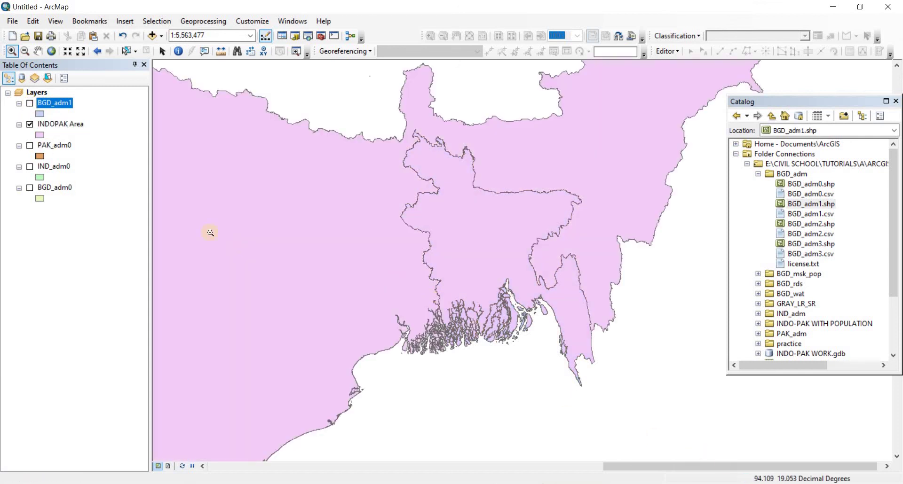
pyautogui.click(51, 51)
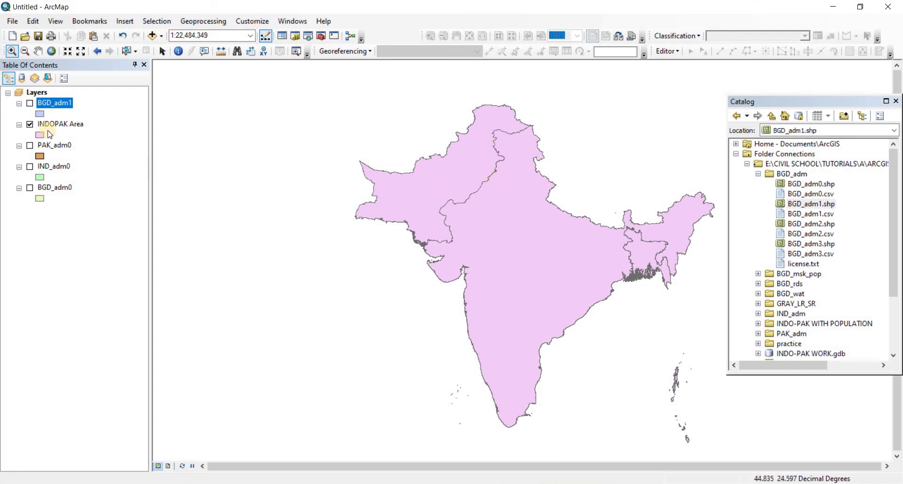
pyautogui.click(31, 103)
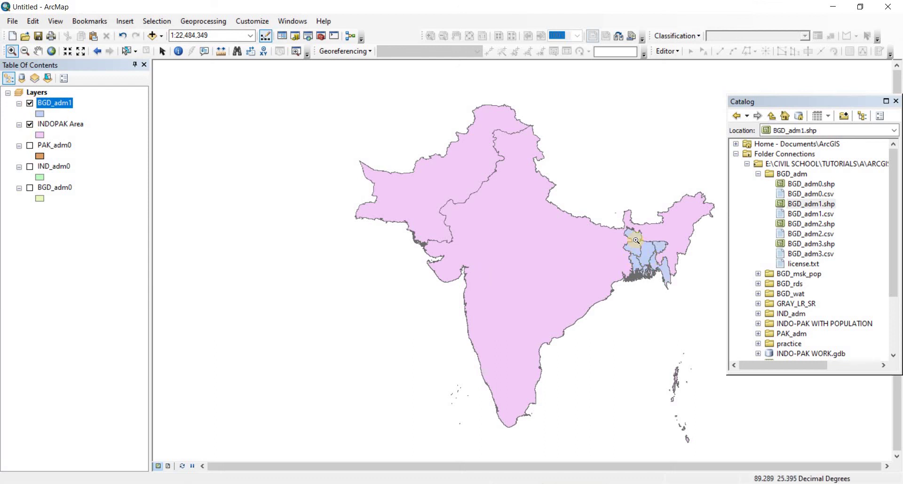
pyautogui.click(27, 104)
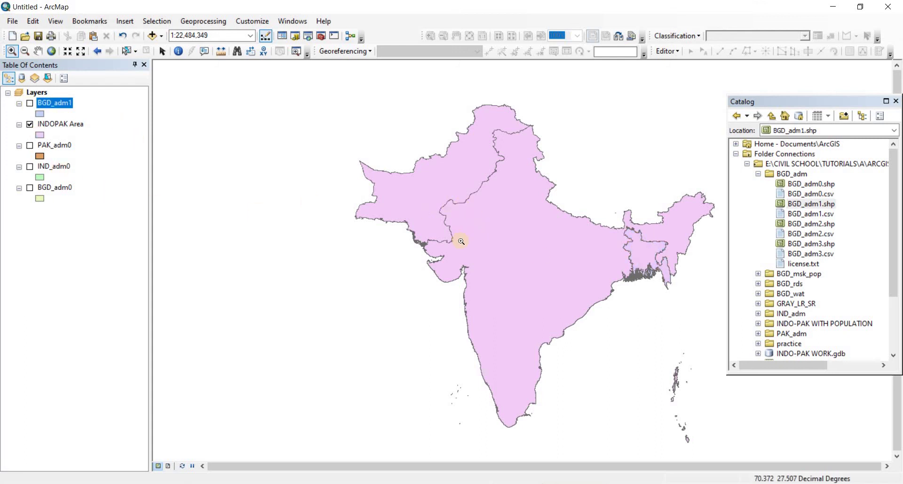